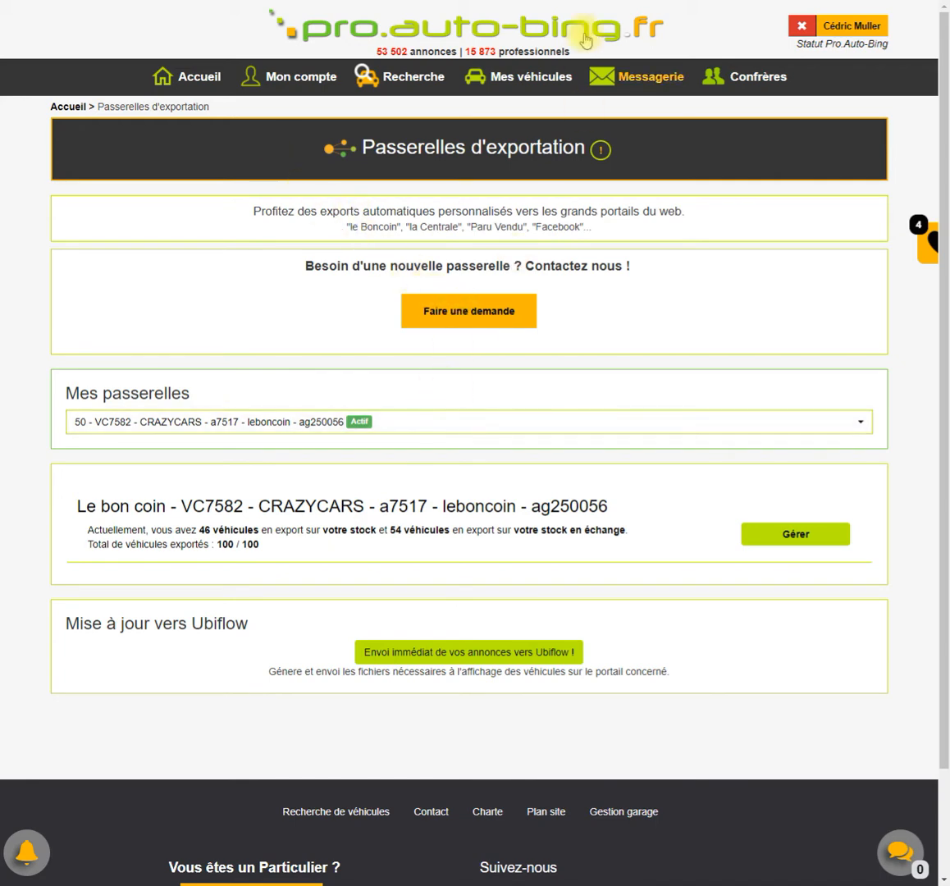
- Check which export gateways are available under "Mes passerelles", keeping the leboncoin gateway selected
left_click(421, 424)
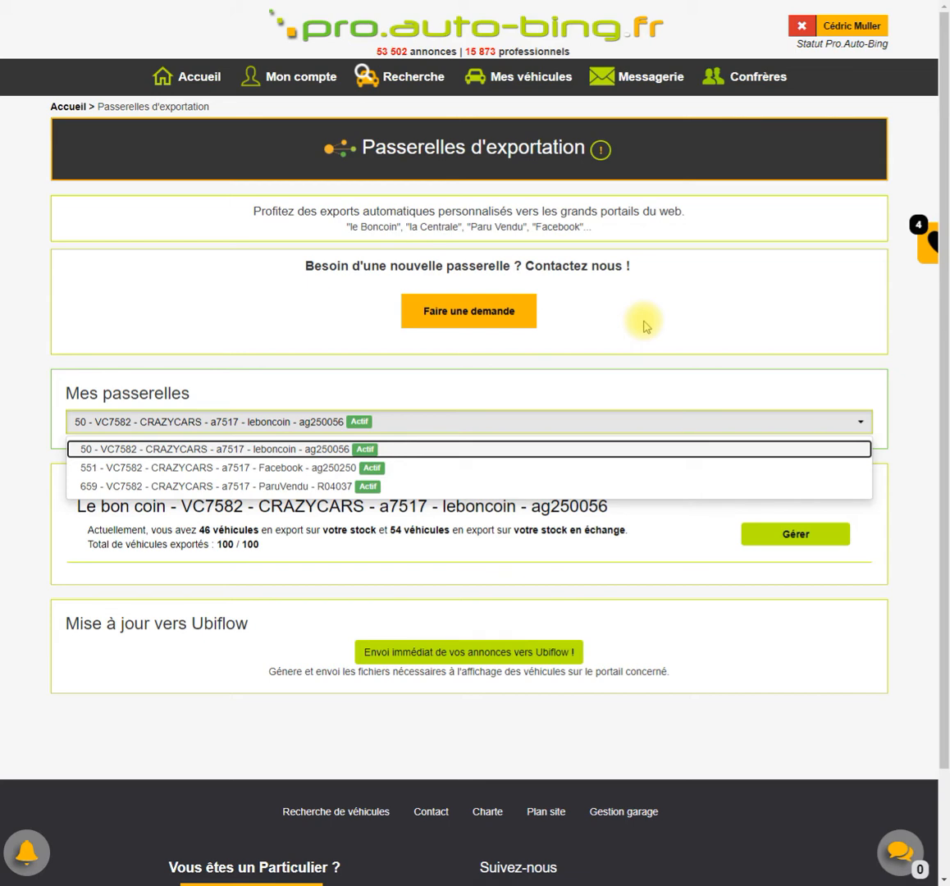
left_click(644, 326)
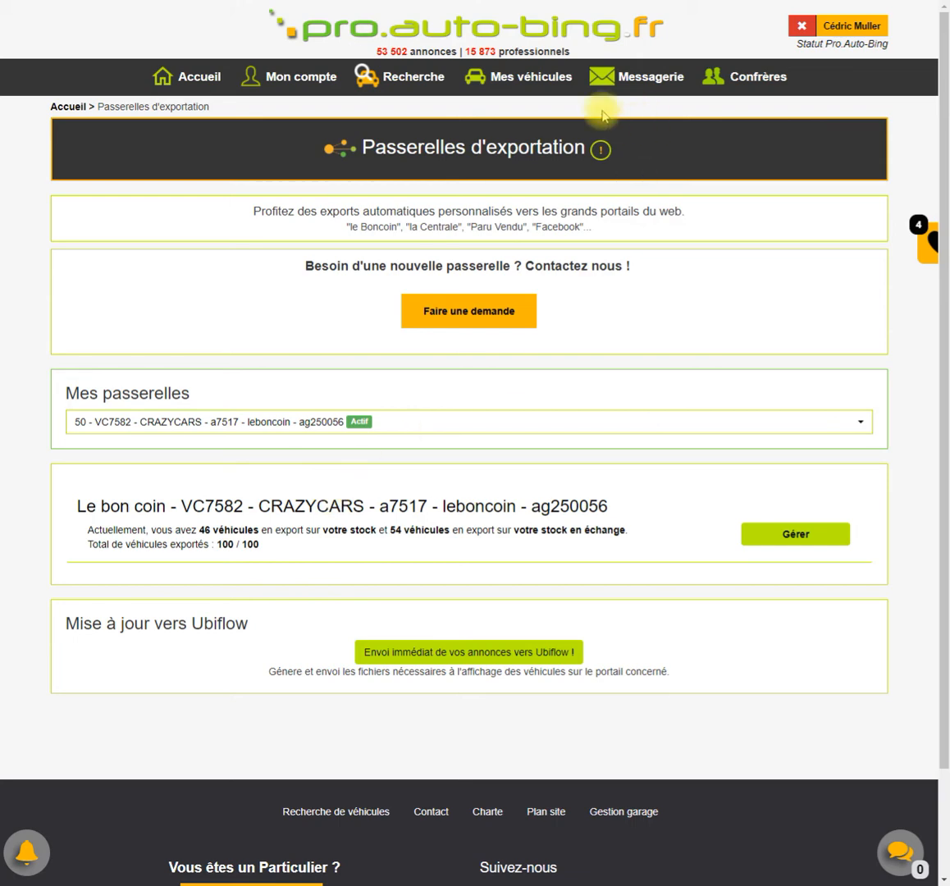
mouse_move(534, 82)
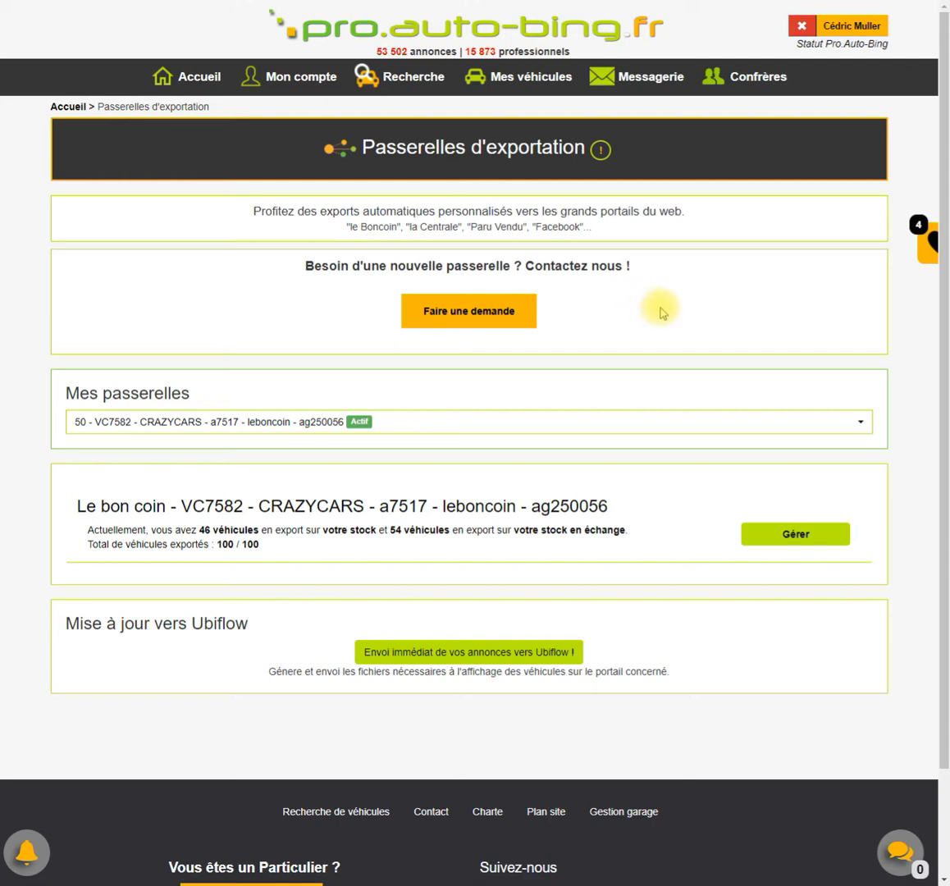
left_click(513, 78)
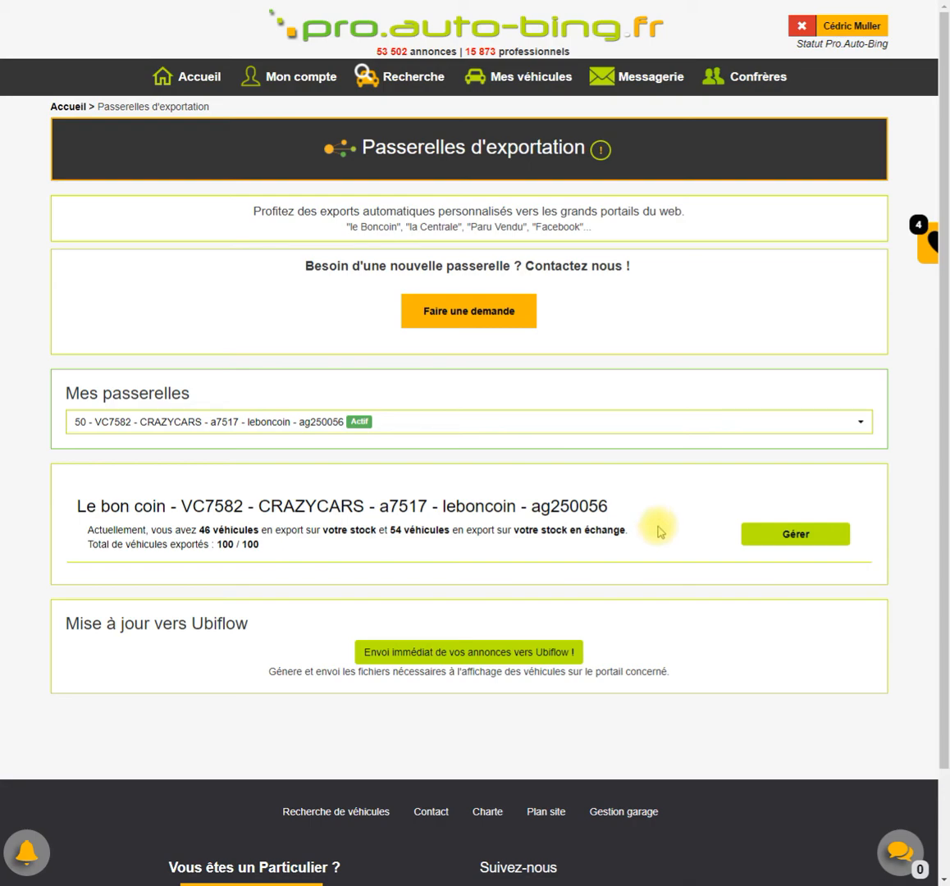
- Open the management of the Le bon coin gateway and review the selection type and criteria for "Mon Stock"
left_click(794, 538)
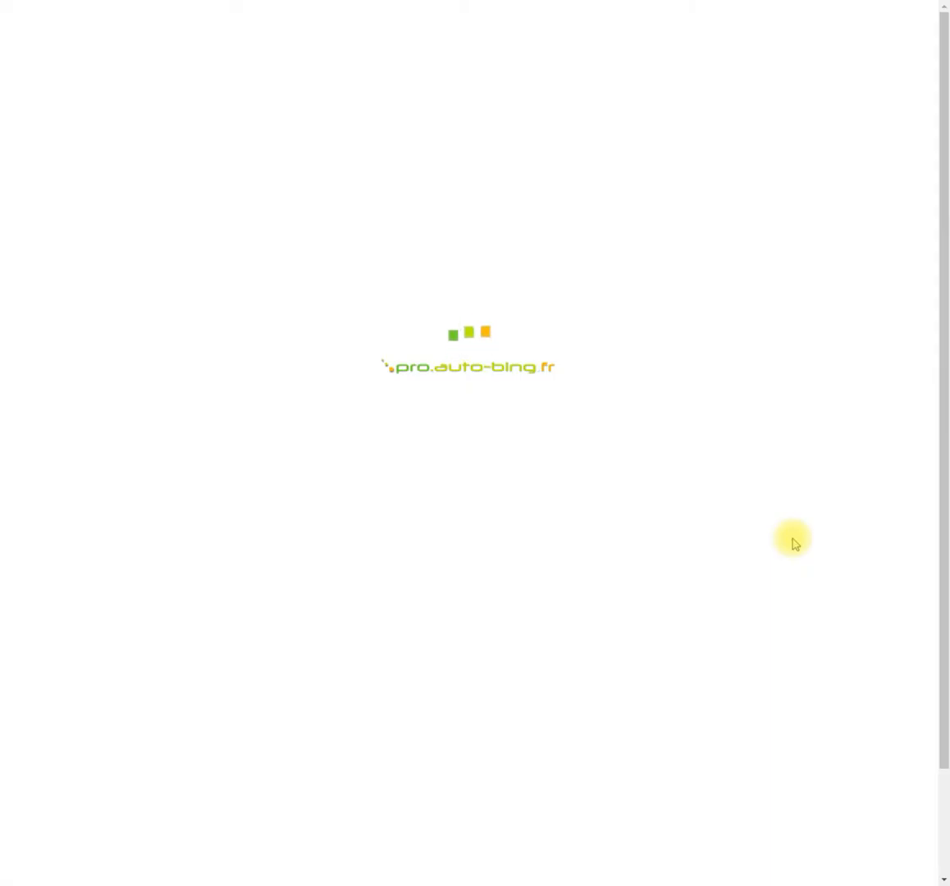
scroll(712, 379, "down", 3)
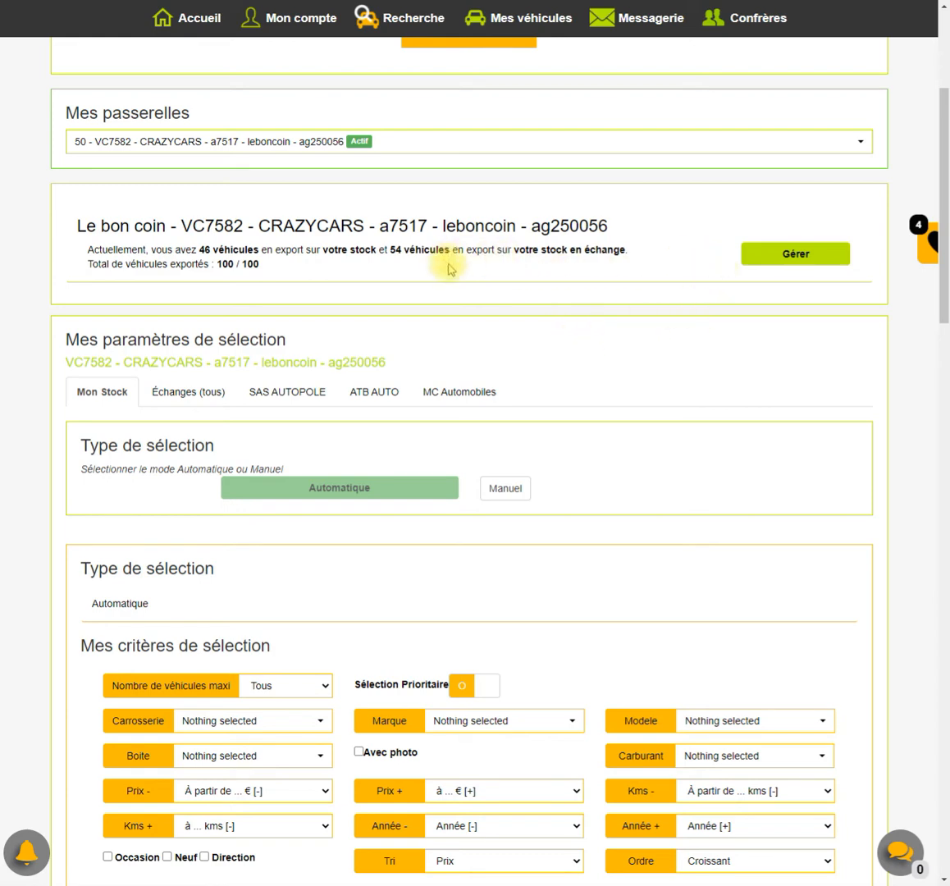
scroll(517, 367, "down", 1)
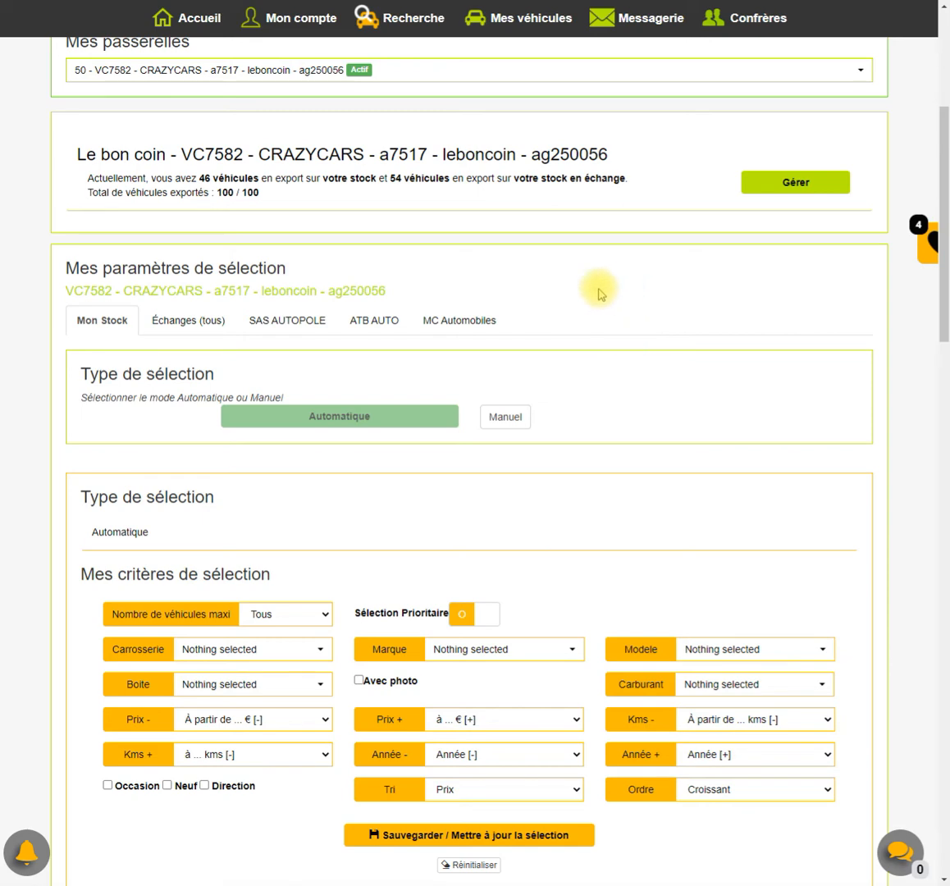
scroll(599, 292, "down", 1)
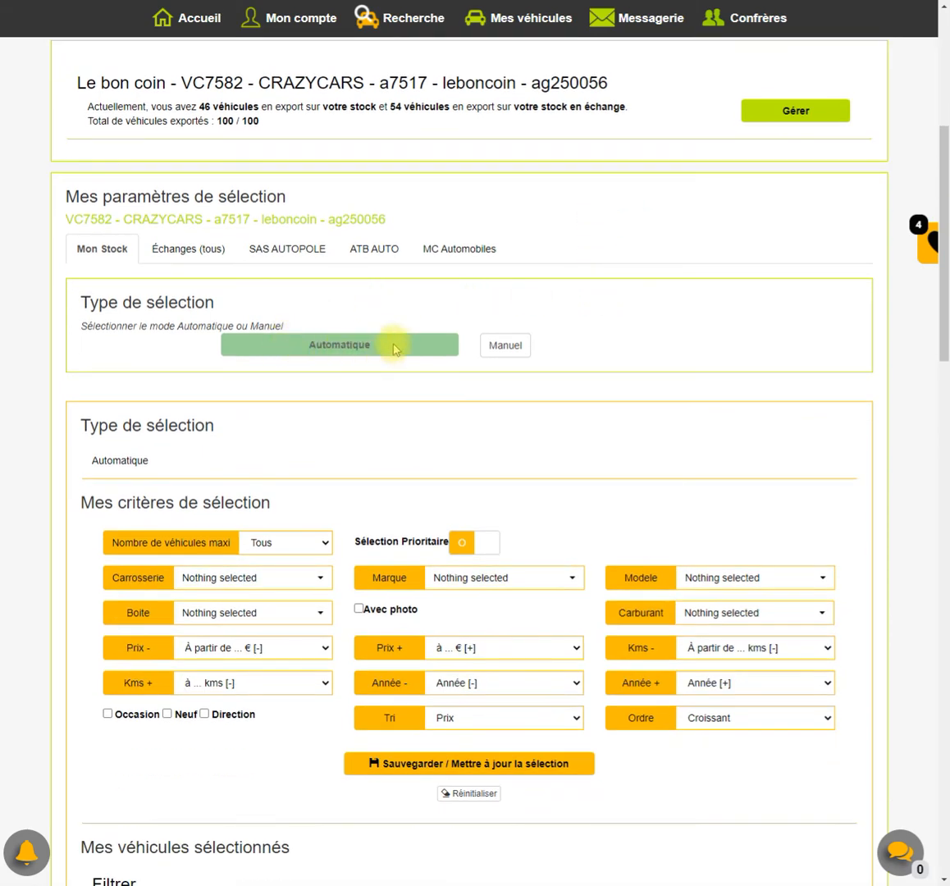
scroll(549, 373, "down", 1)
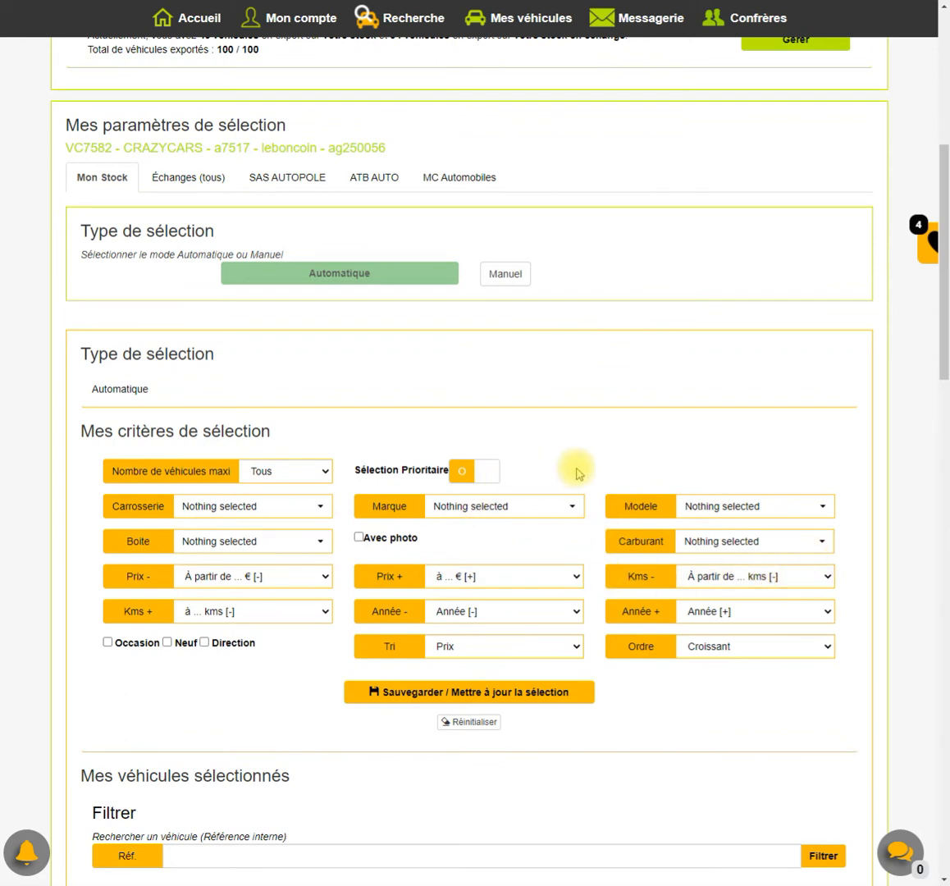
scroll(590, 469, "down", 1)
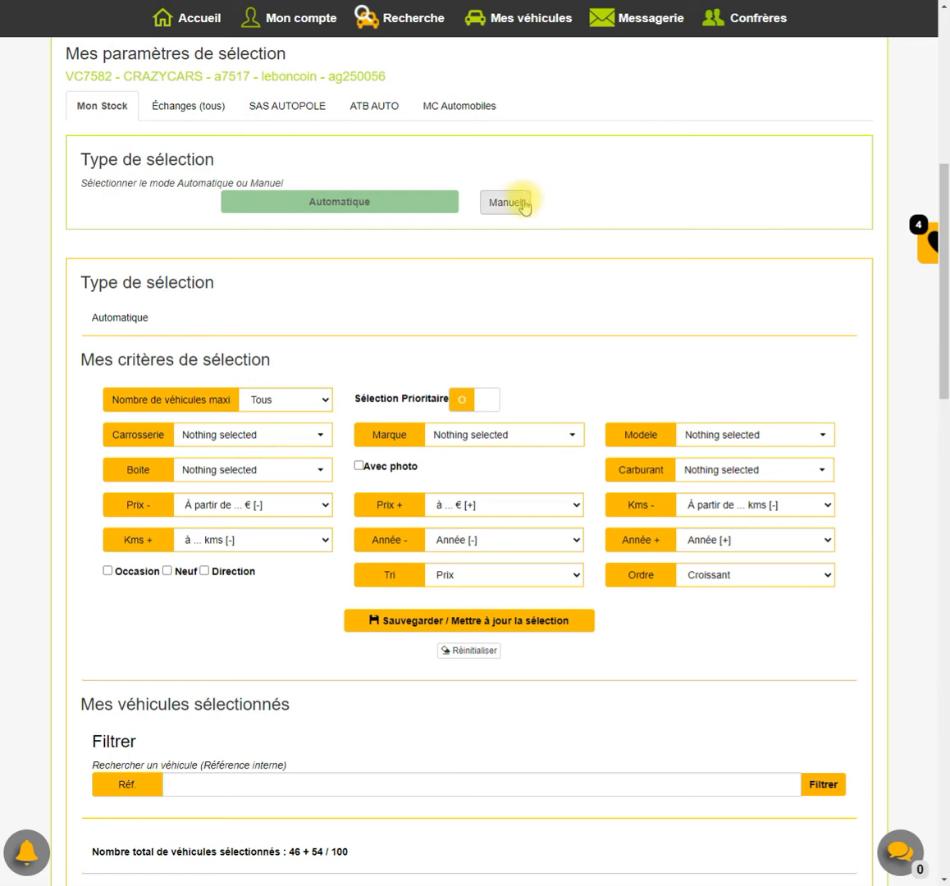
scroll(543, 300, "down", 1)
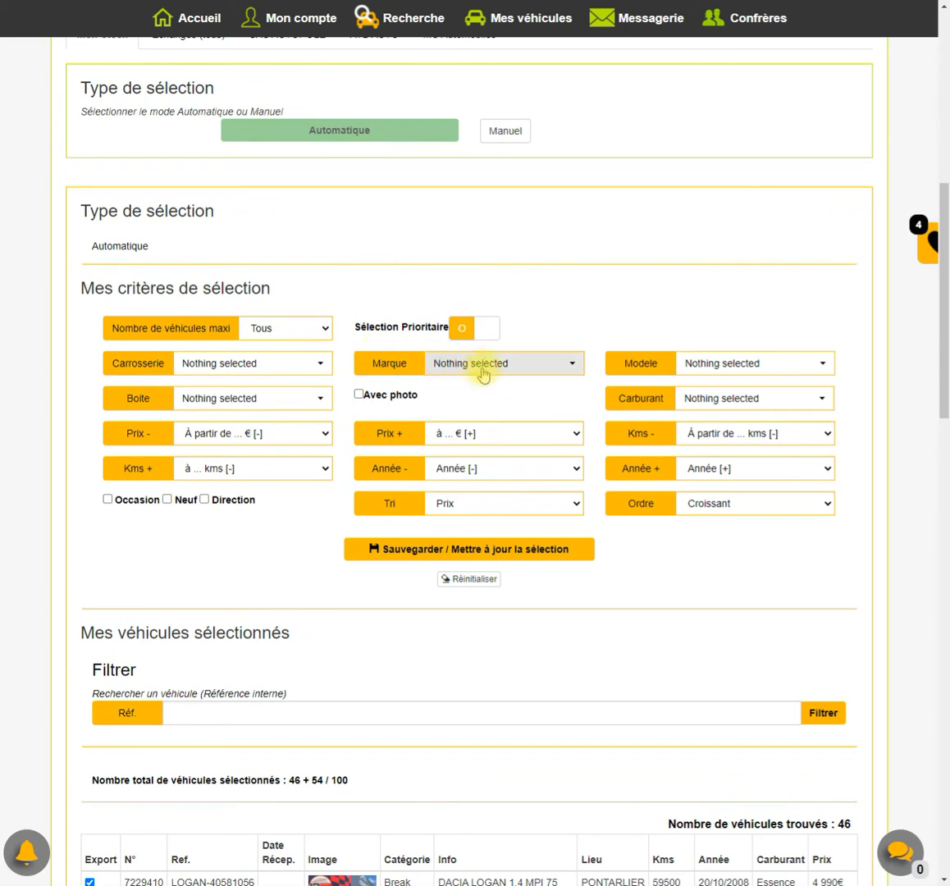
- Examine the own-stock vehicles marked for export and compare them with the automatic selection criteria above the list
scroll(512, 420, "down", 3)
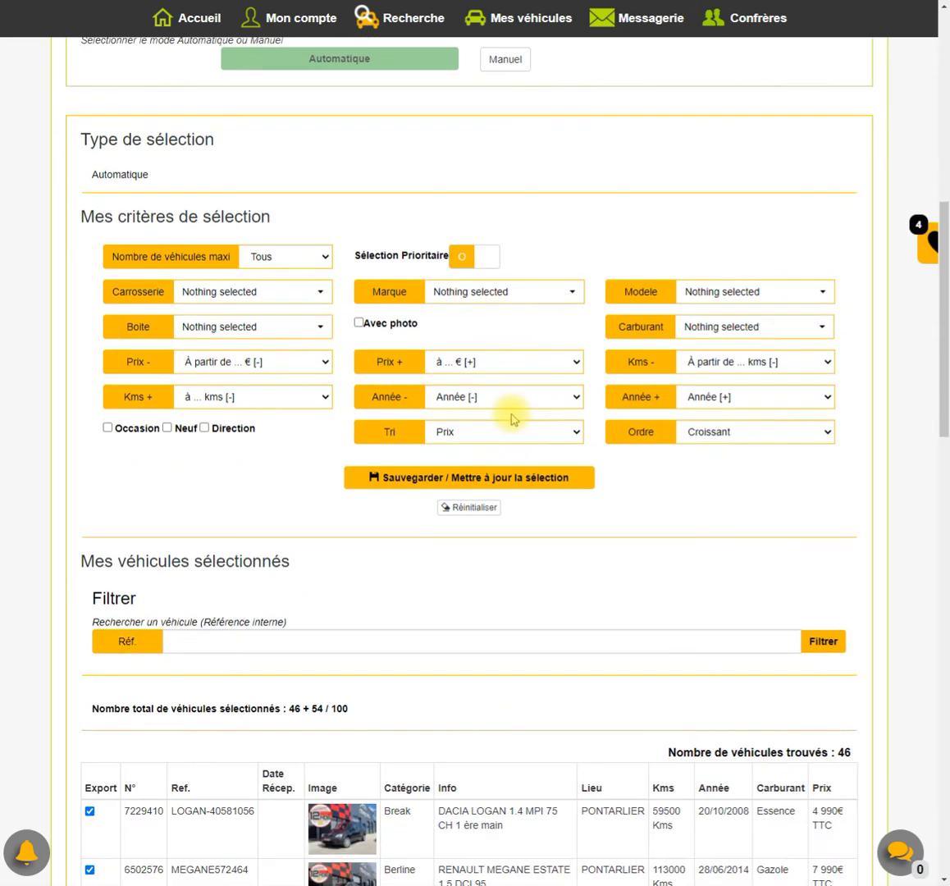
scroll(503, 409, "down", 3)
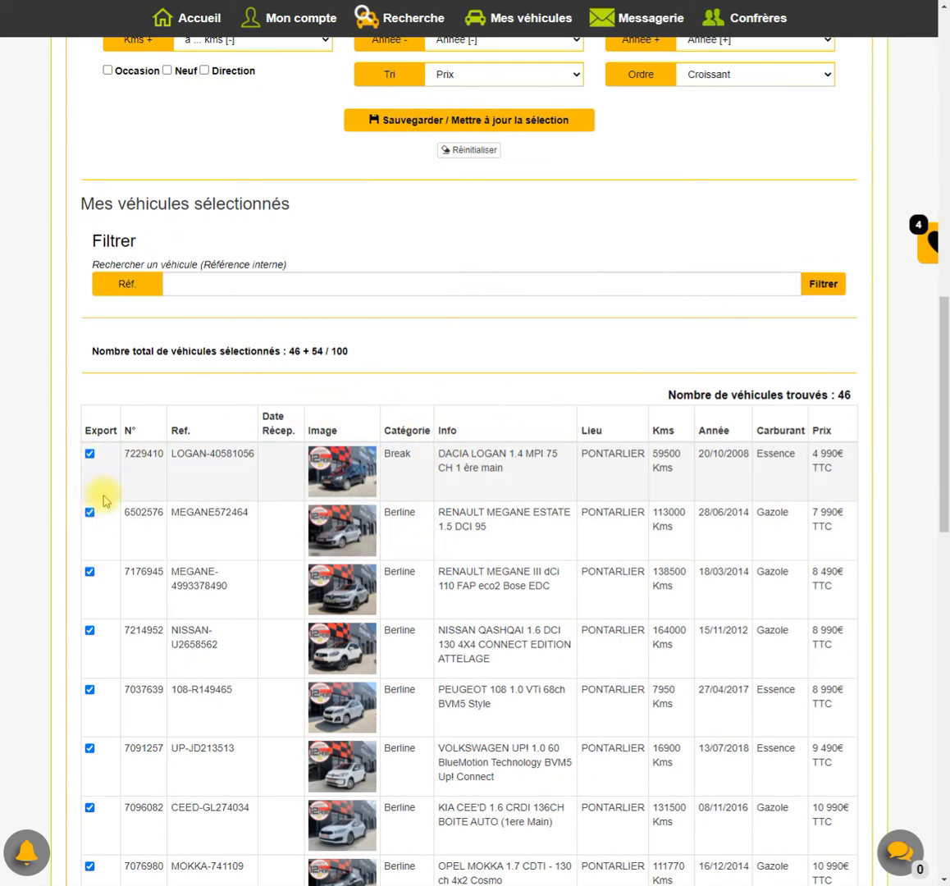
scroll(309, 131, "up", 2)
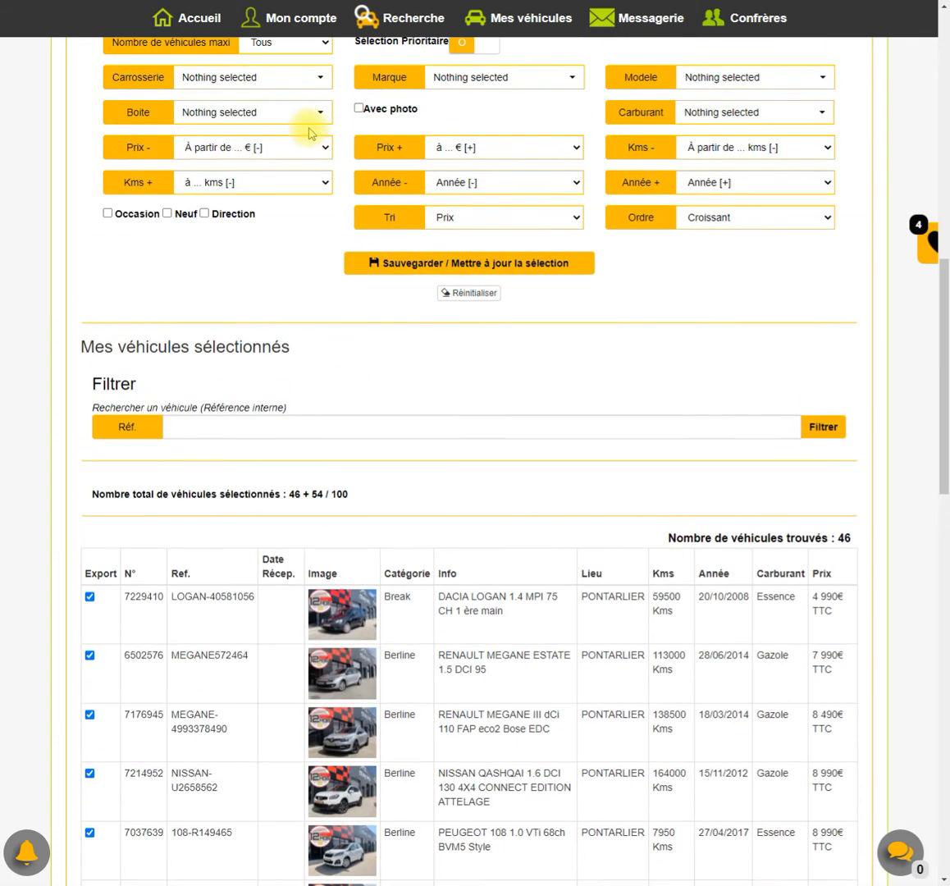
scroll(322, 488, "down", 2)
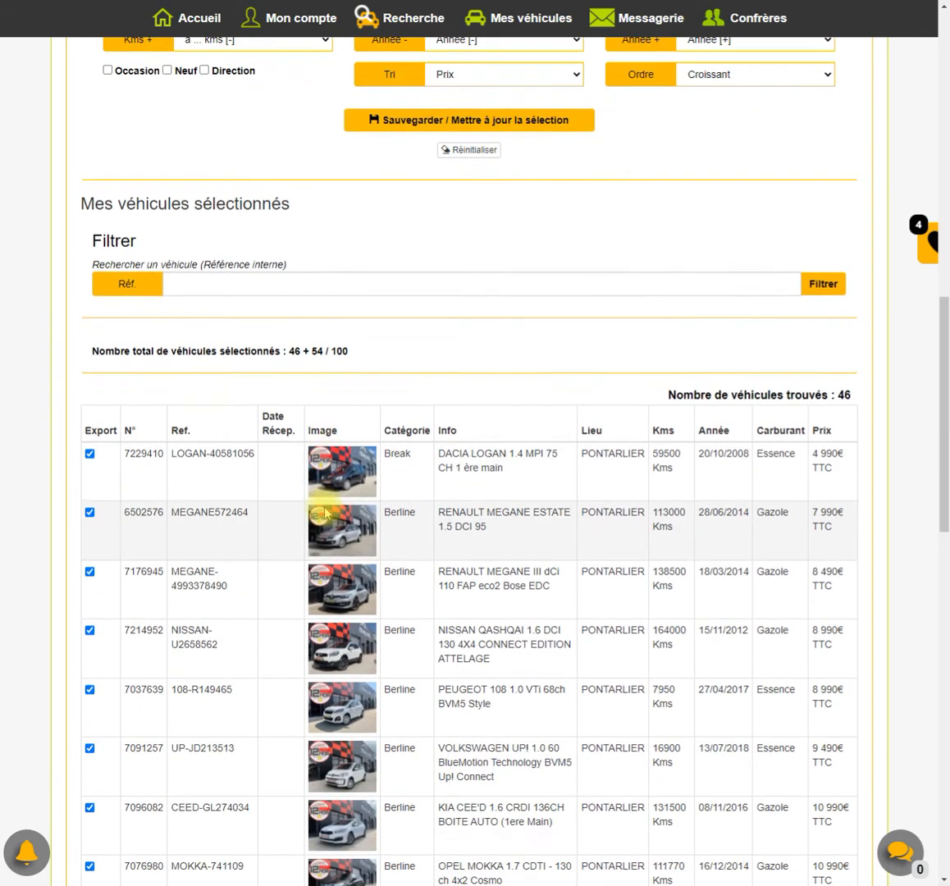
scroll(340, 573, "down", 2)
scroll(339, 572, "up", 2)
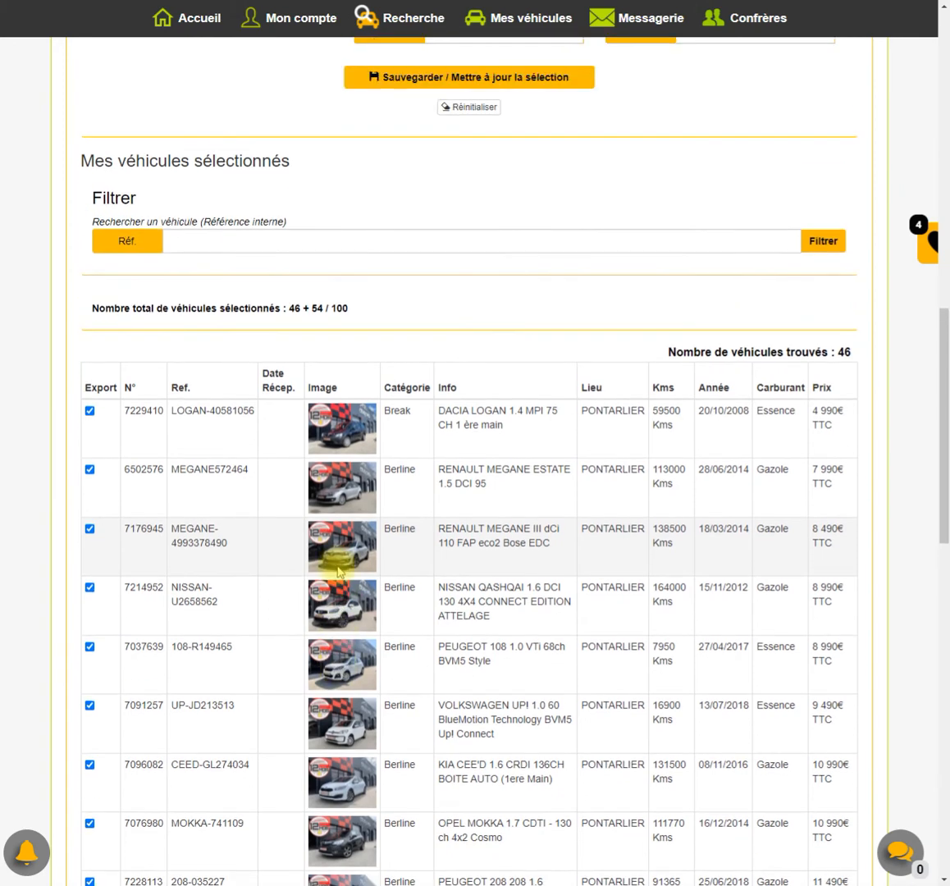
scroll(410, 486, "up", 2)
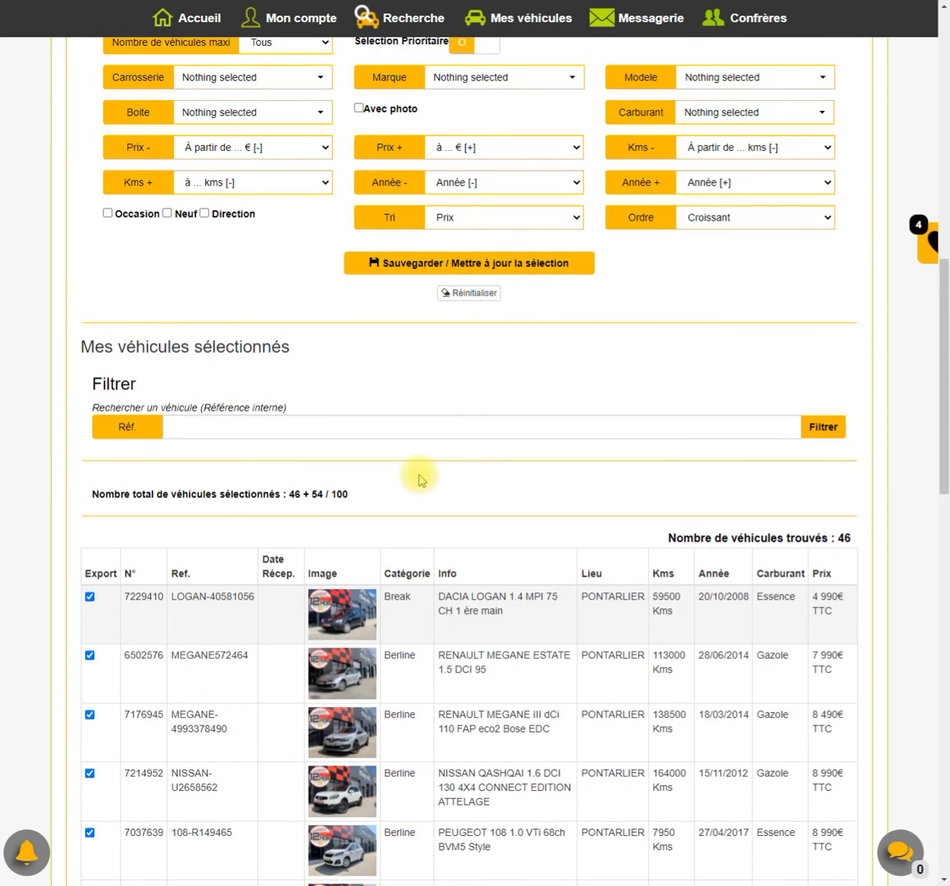
scroll(420, 479, "up", 2)
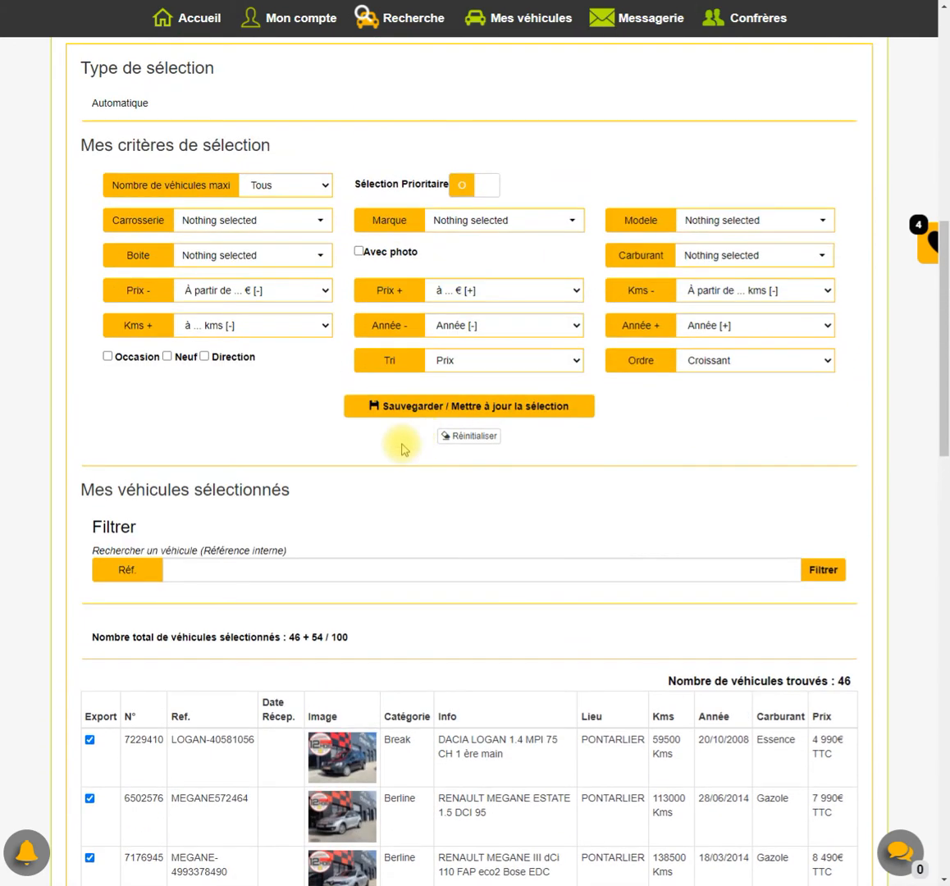
scroll(407, 435, "up", 3)
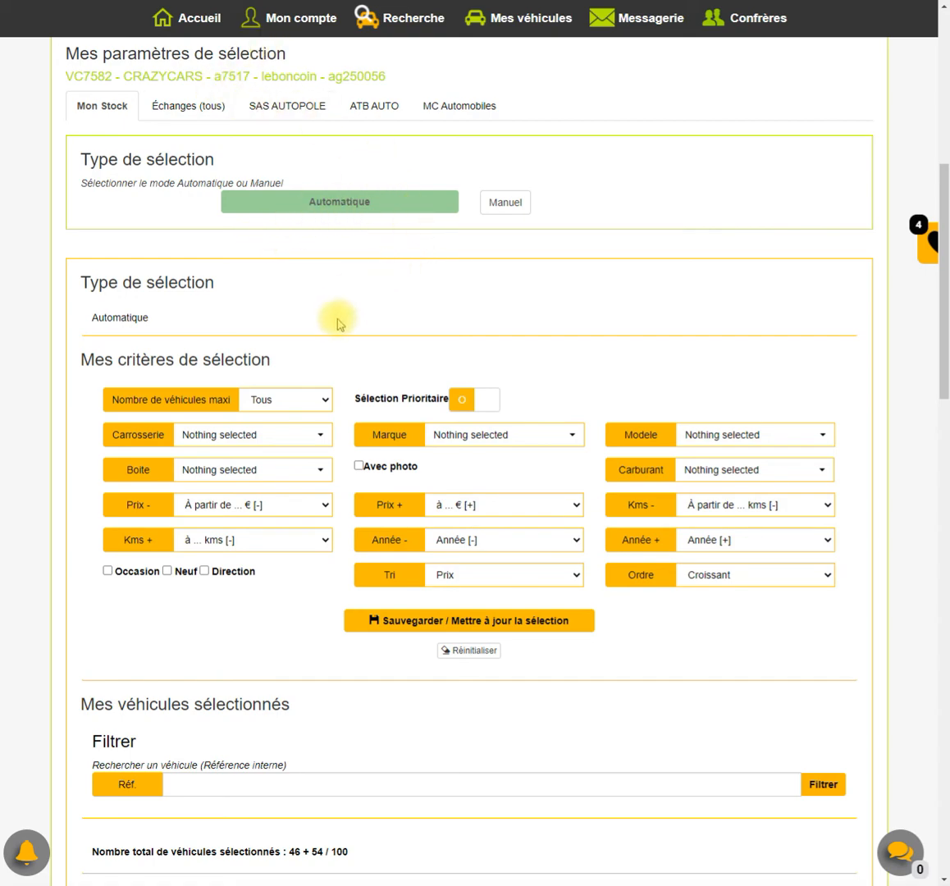
scroll(334, 369, "down", 3)
- Display the SAS AUTOPOLE exchange selection settings and review the selection type and search criteria
scroll(336, 392, "up", 4)
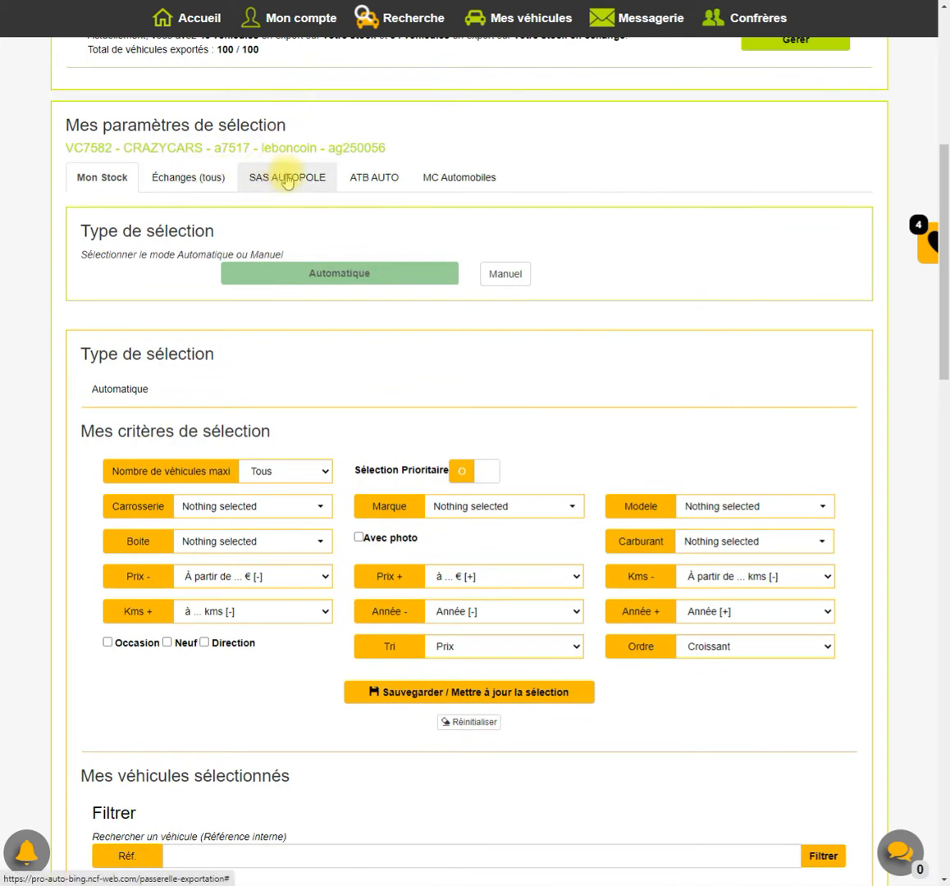
left_click(285, 178)
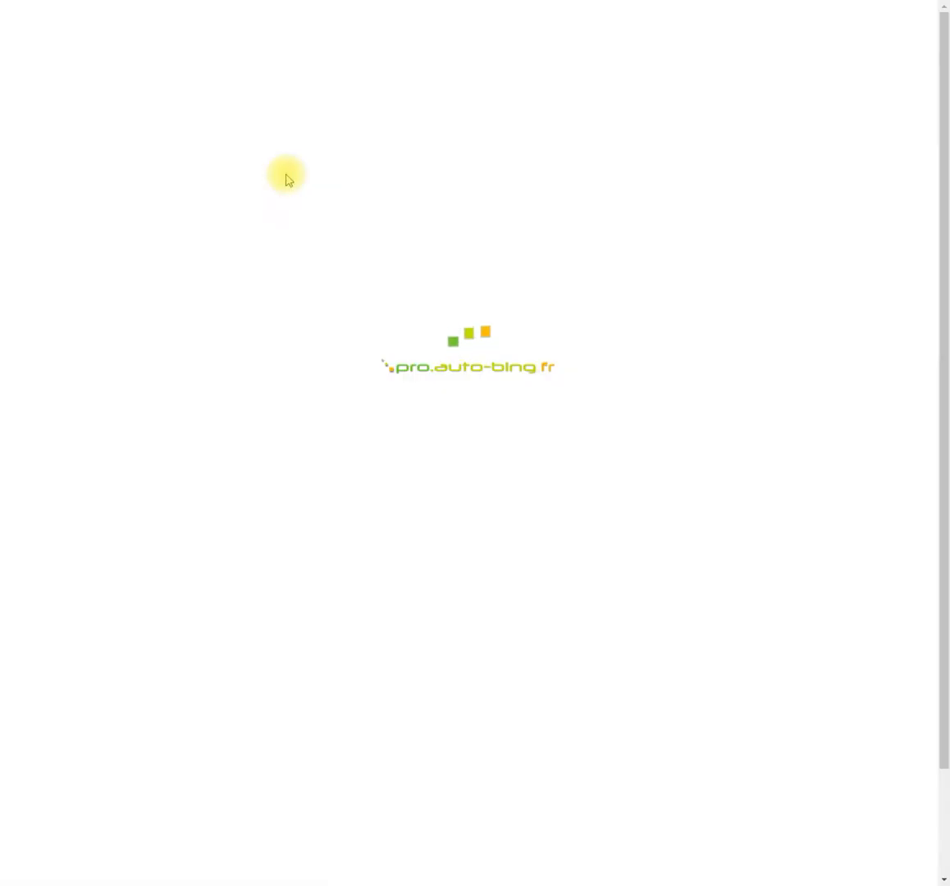
scroll(702, 367, "down", 1)
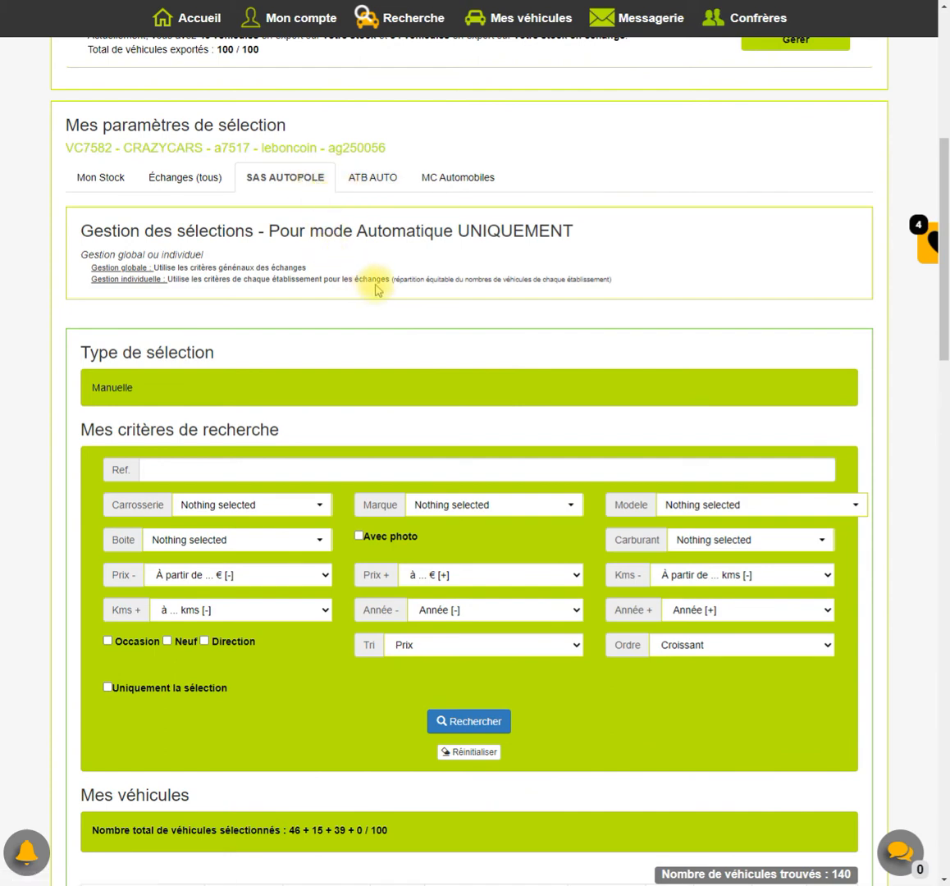
scroll(345, 283, "down", 1)
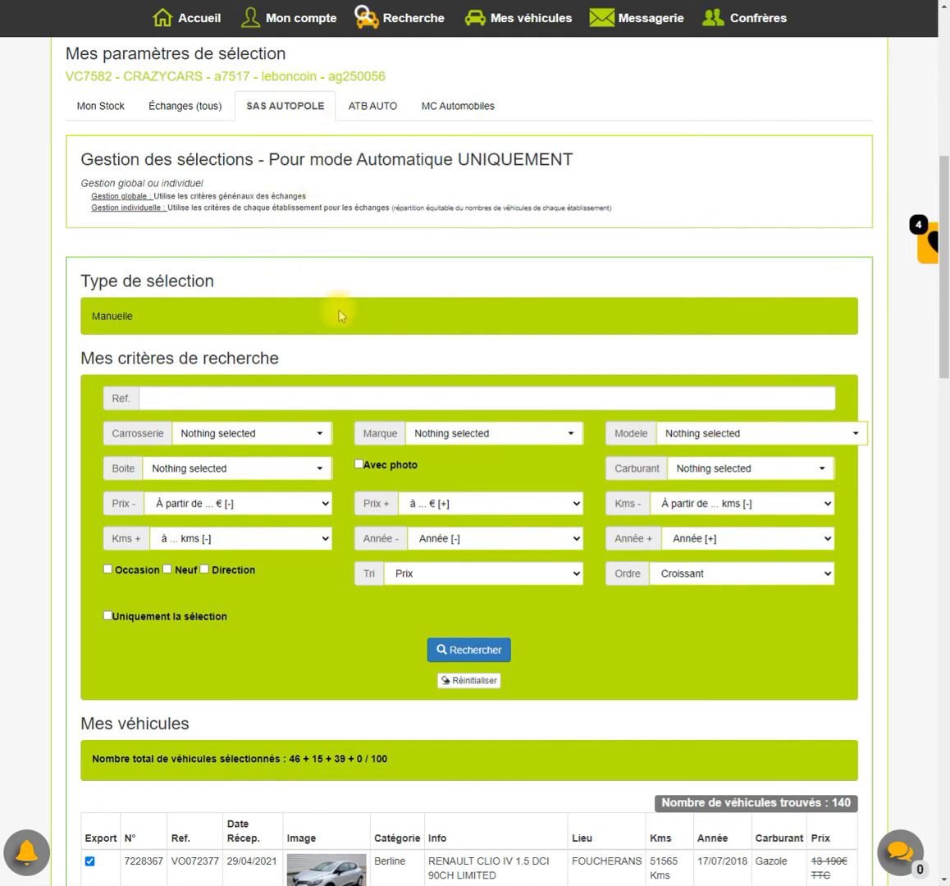
scroll(341, 316, "down", 3)
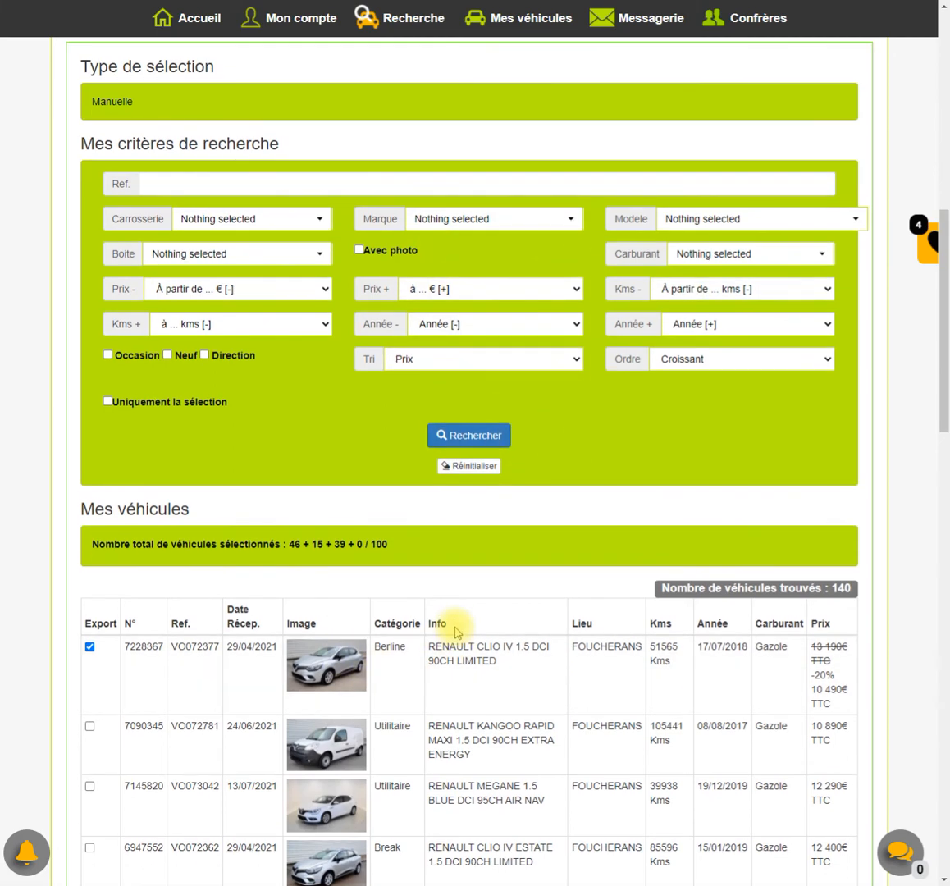
scroll(453, 630, "down", 1)
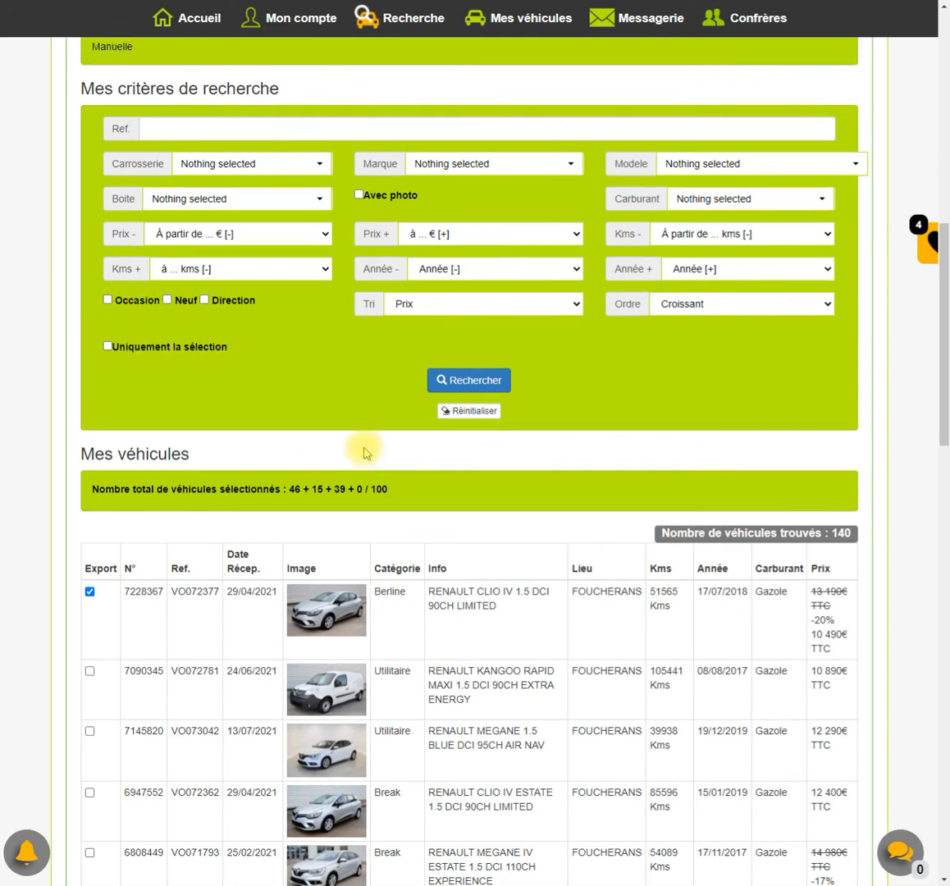
- Examine the SAS AUTOPOLE vehicle list to see which vehicles are marked for export
scroll(414, 456, "down", 3)
scroll(436, 452, "down", 12)
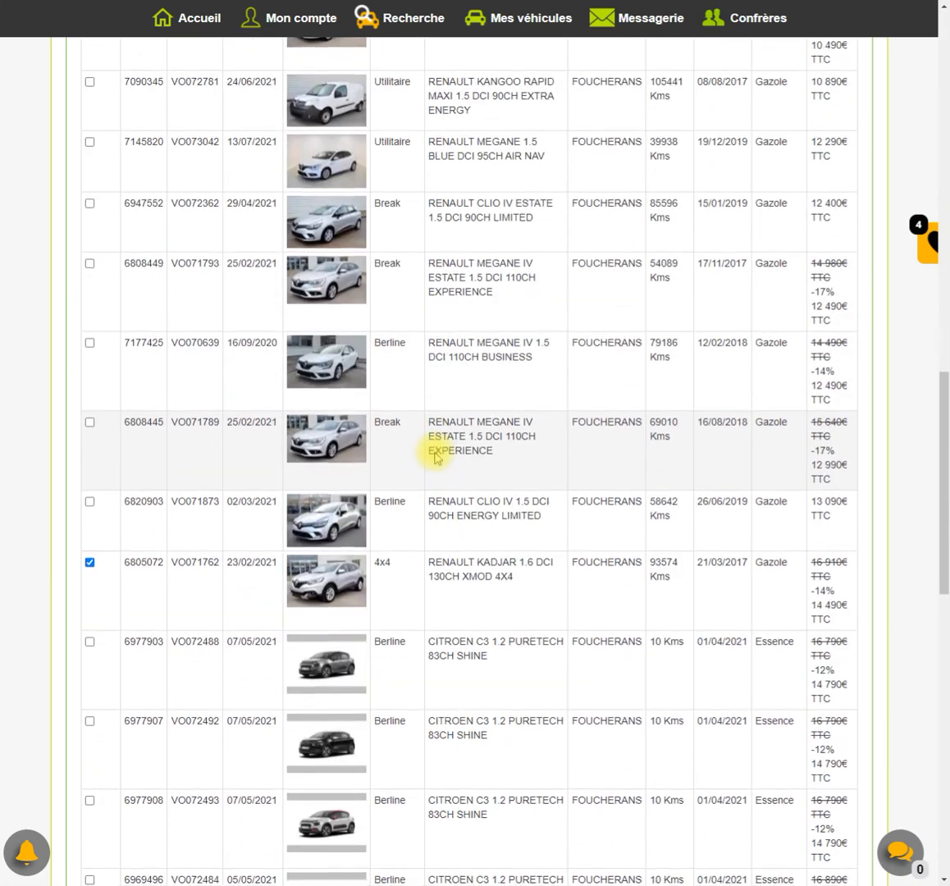
scroll(435, 452, "down", 4)
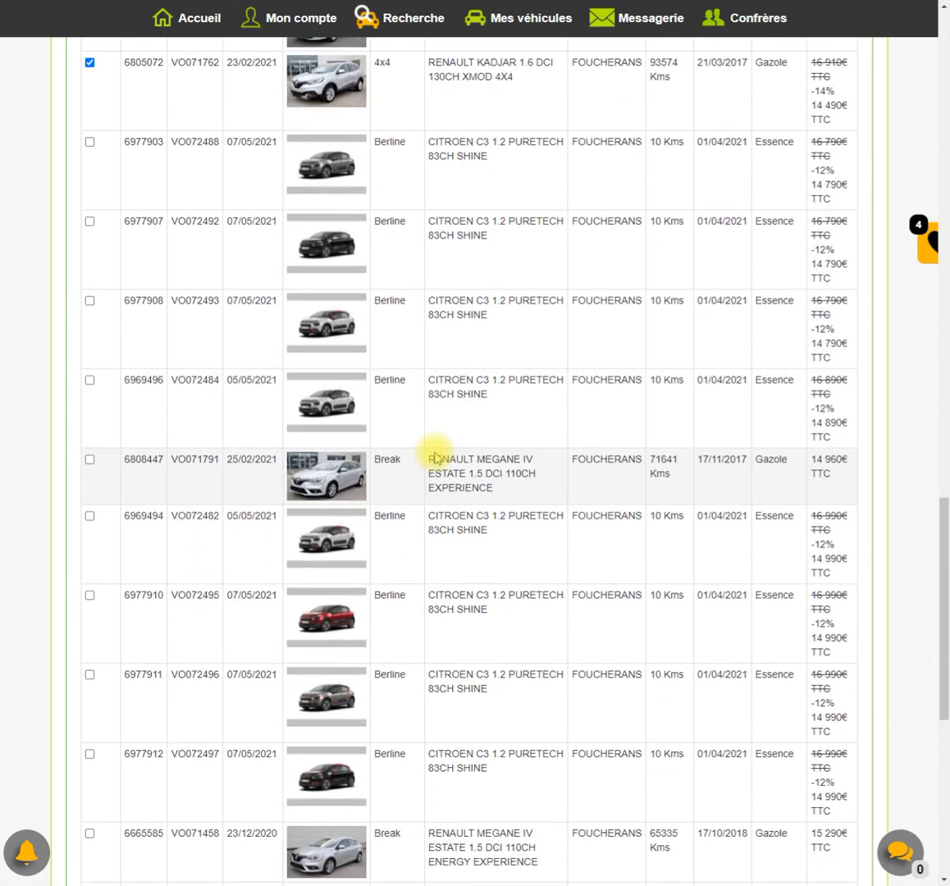
scroll(462, 452, "up", 1)
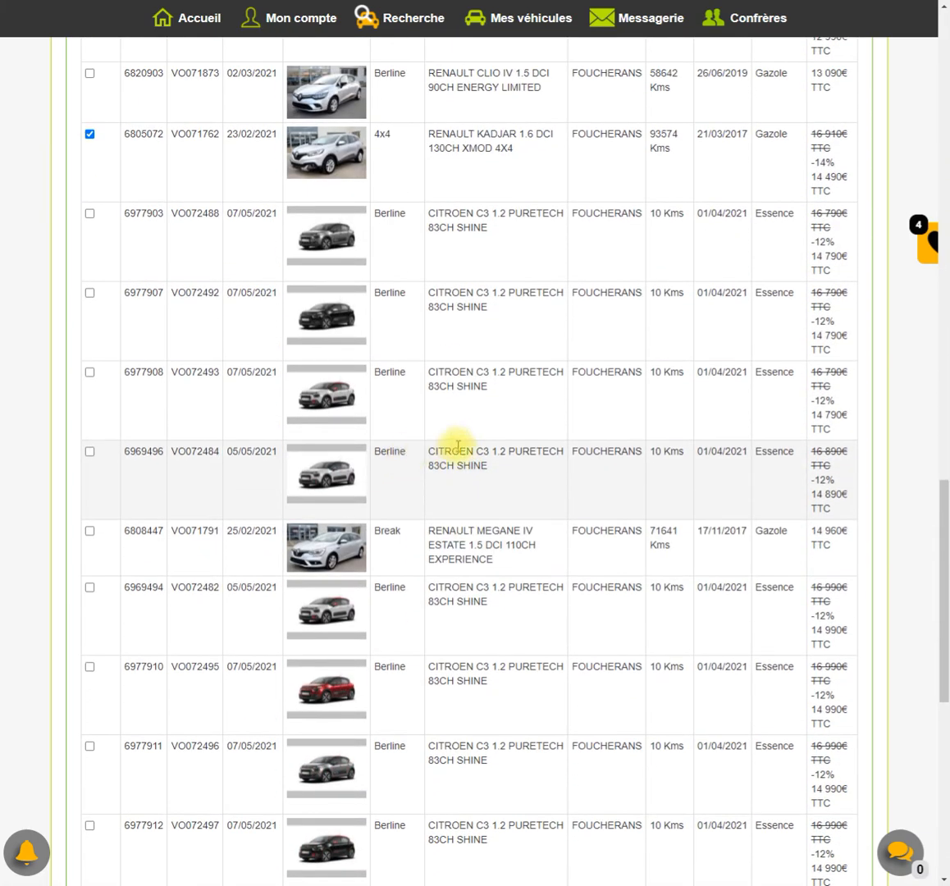
scroll(458, 443, "up", 1)
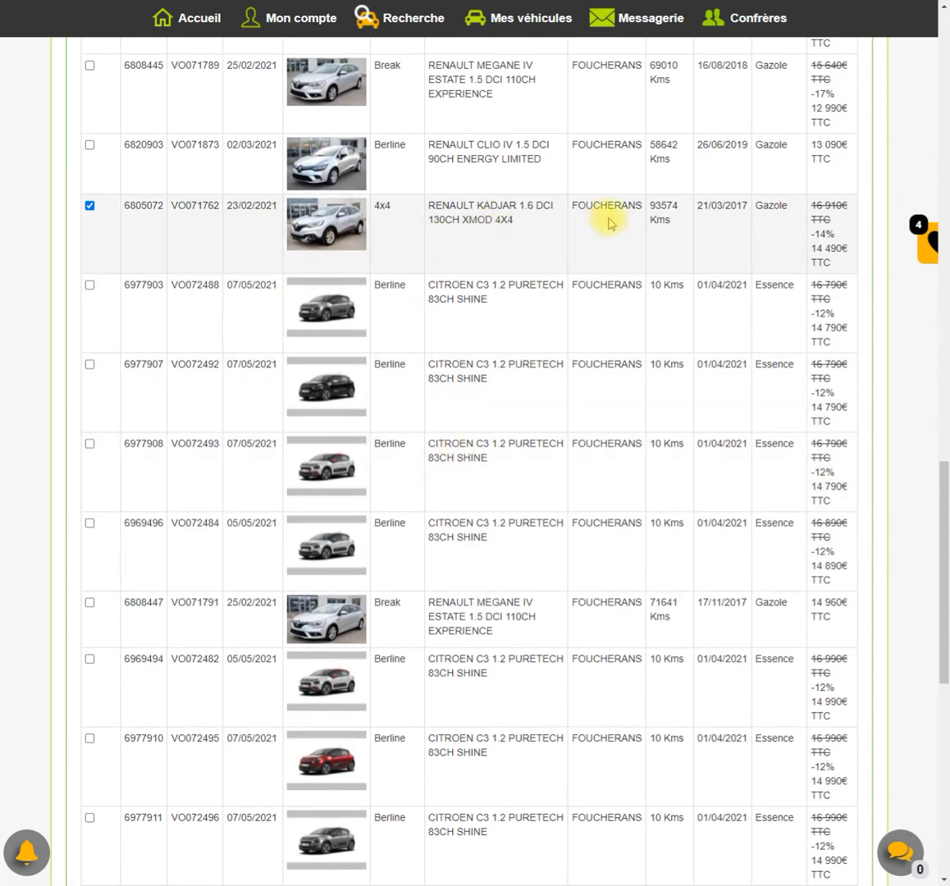
scroll(611, 250, "up", 12)
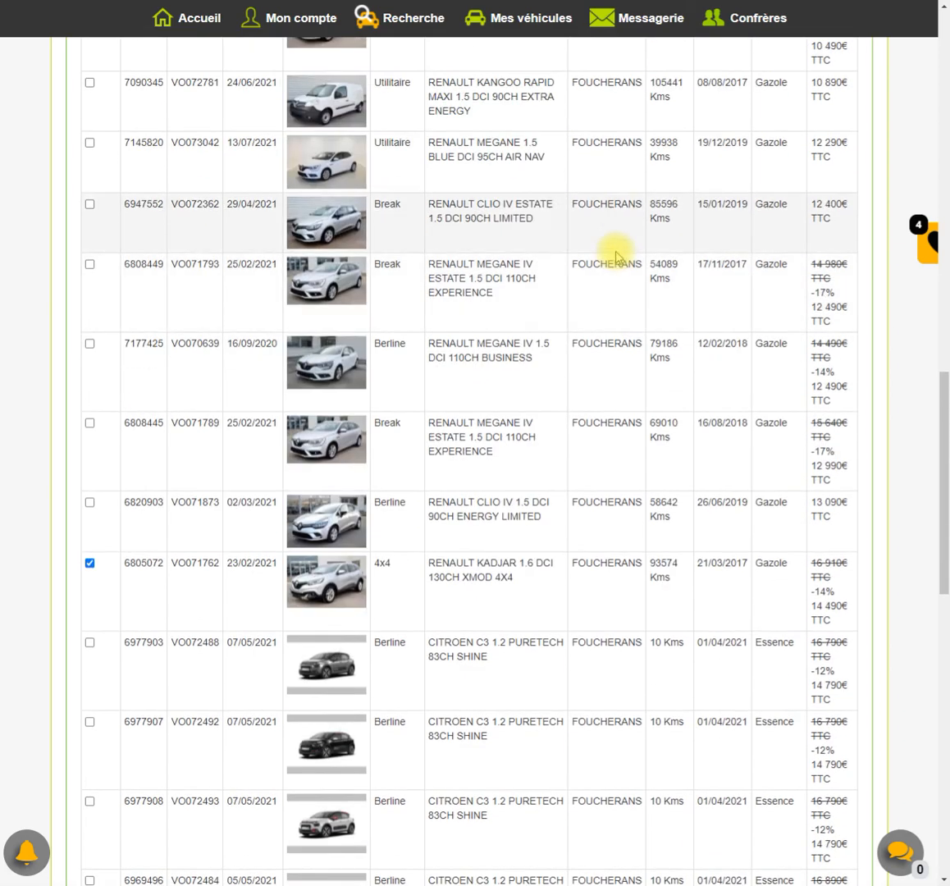
scroll(617, 252, "up", 5)
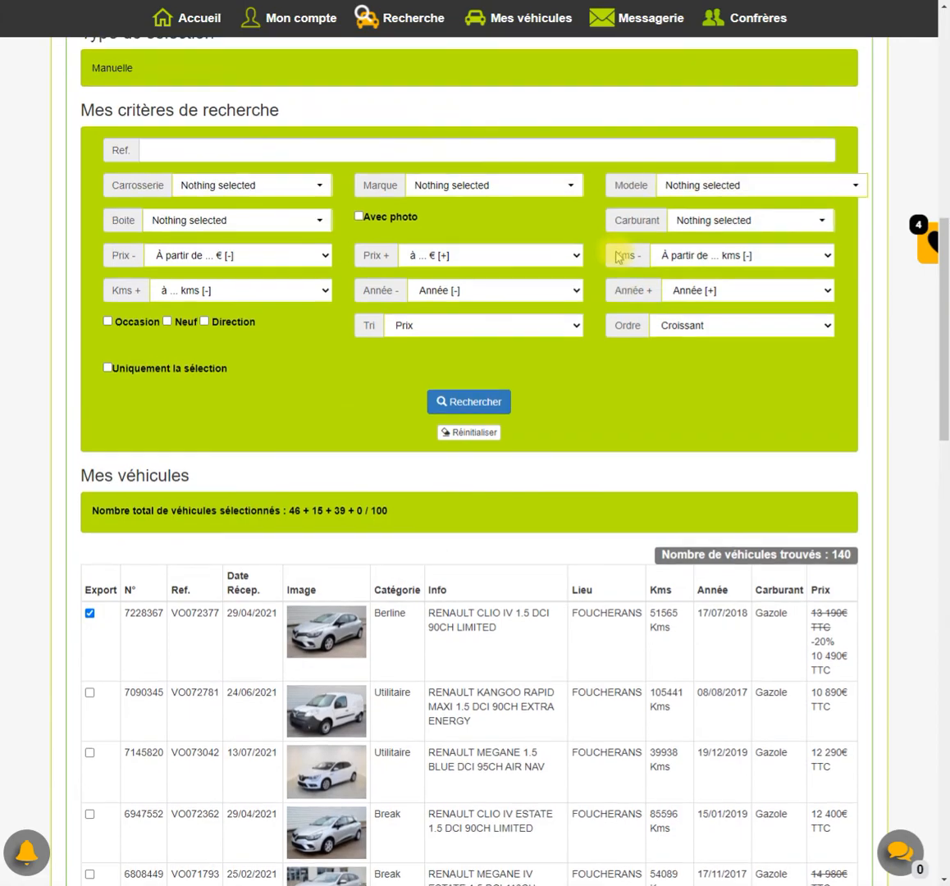
scroll(617, 255, "down", 3)
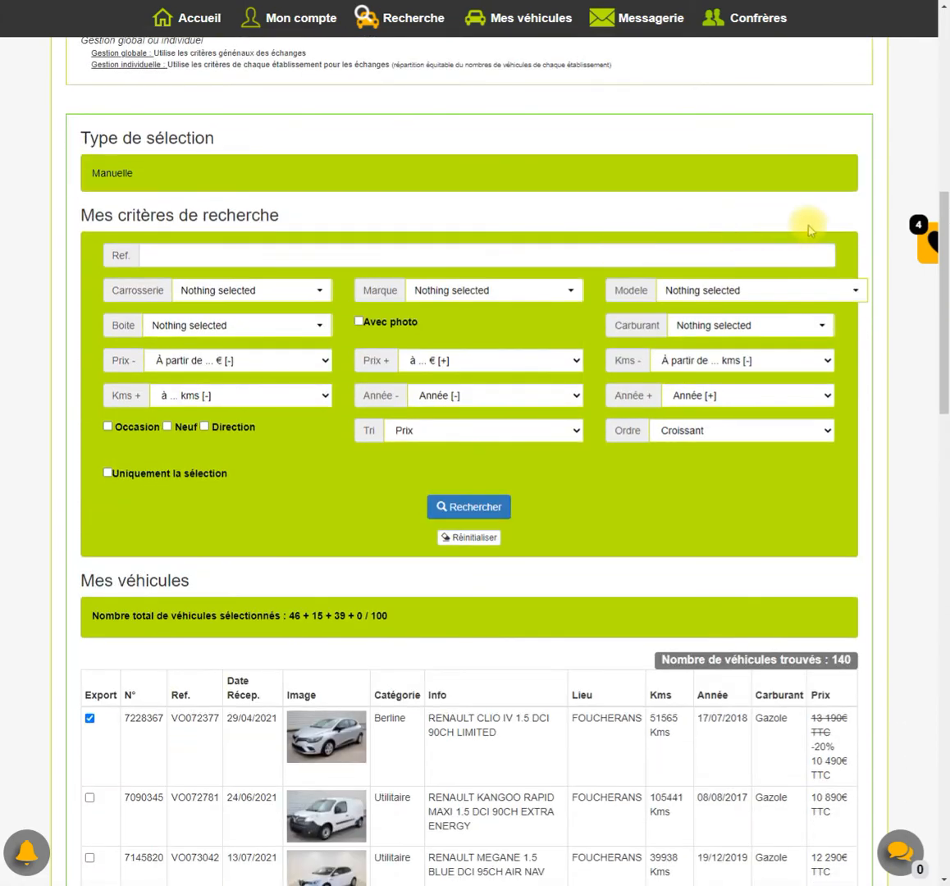
- Inspect the end of the SAS AUTOPOLE vehicle list and the "Mise à jour vers Ubiflow" section, and return to the gateway overview
left_click_drag(941, 283, 942, 771)
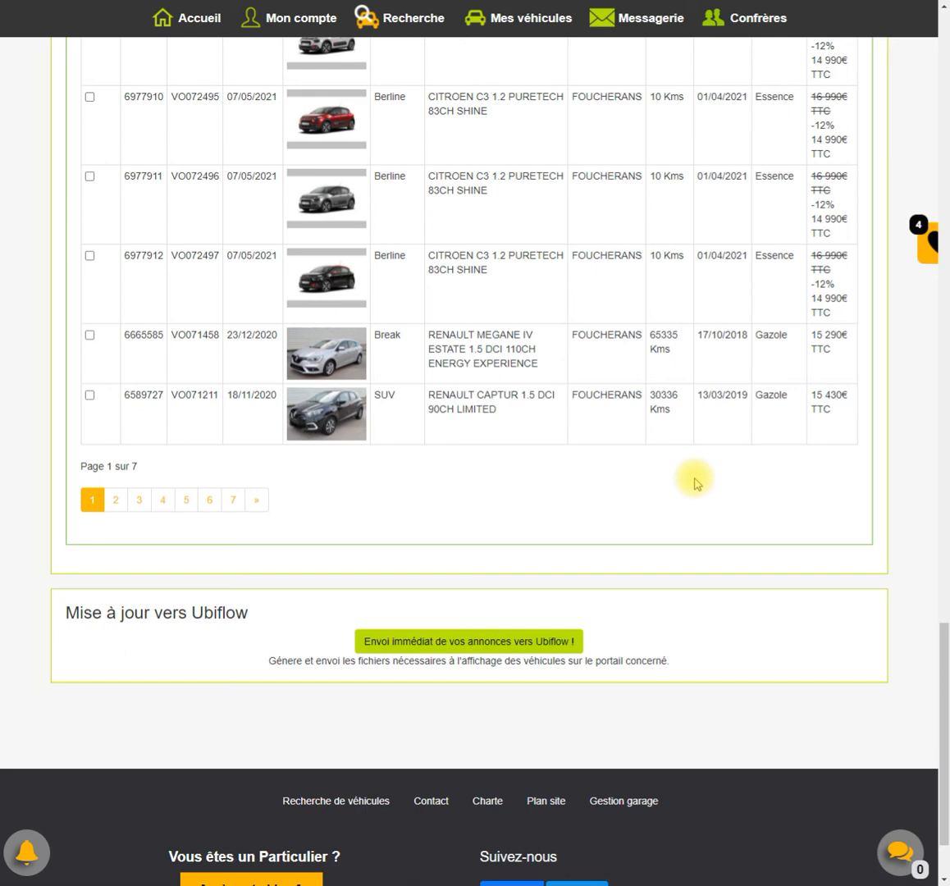
scroll(694, 483, "up", 1)
scroll(694, 484, "up", 10)
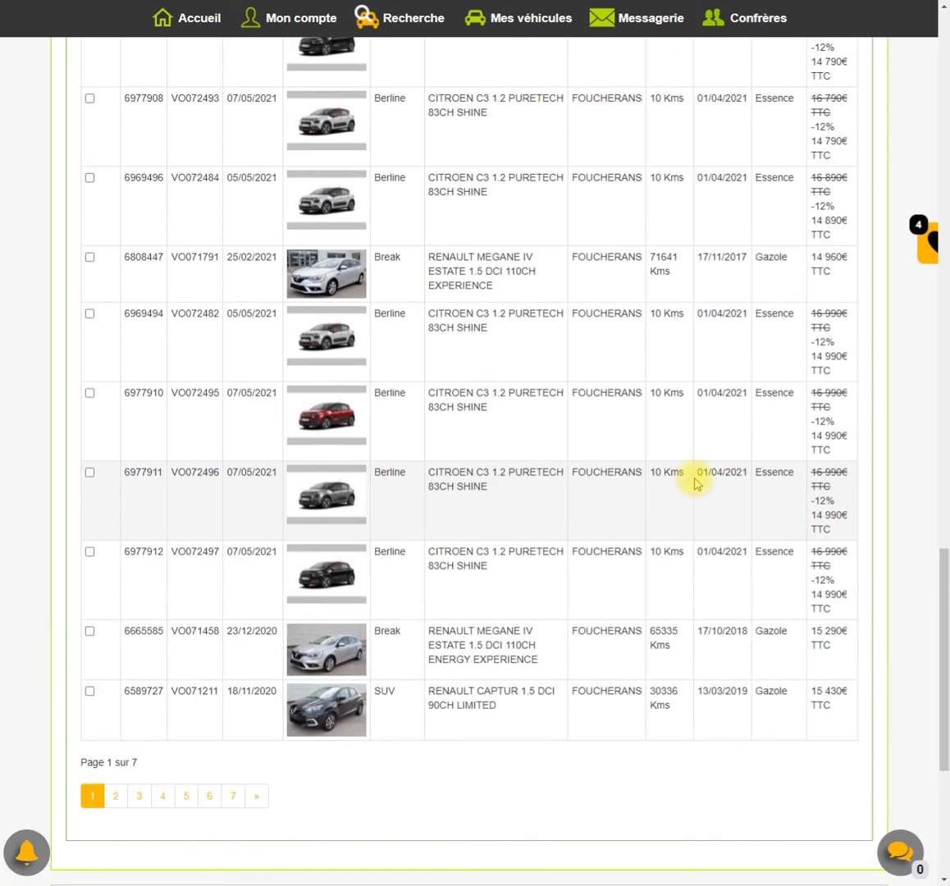
scroll(694, 483, "up", 3)
scroll(694, 484, "down", 11)
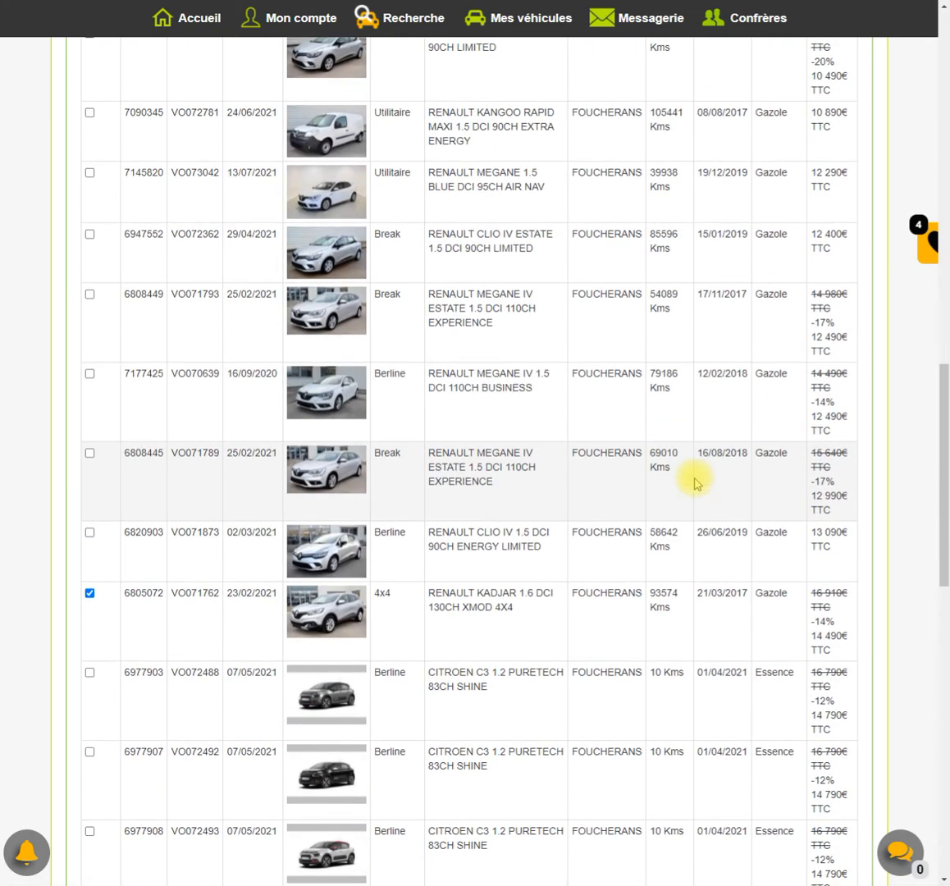
scroll(694, 483, "down", 3)
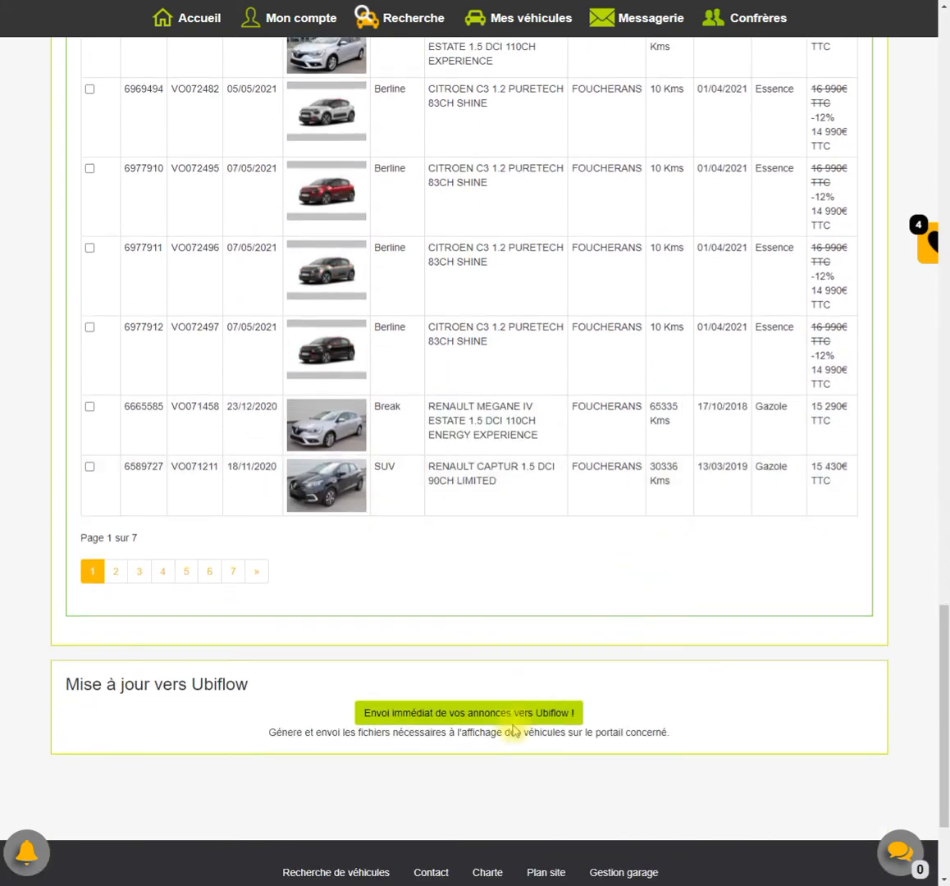
scroll(605, 661, "up", 12)
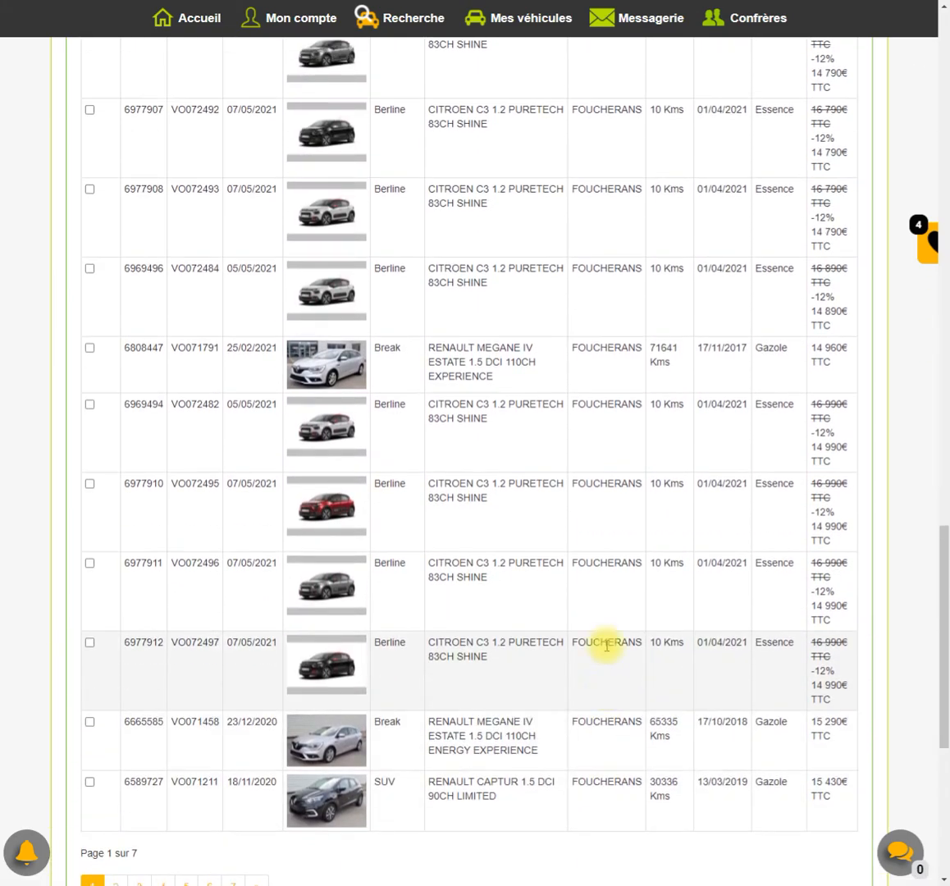
scroll(607, 640, "up", 8)
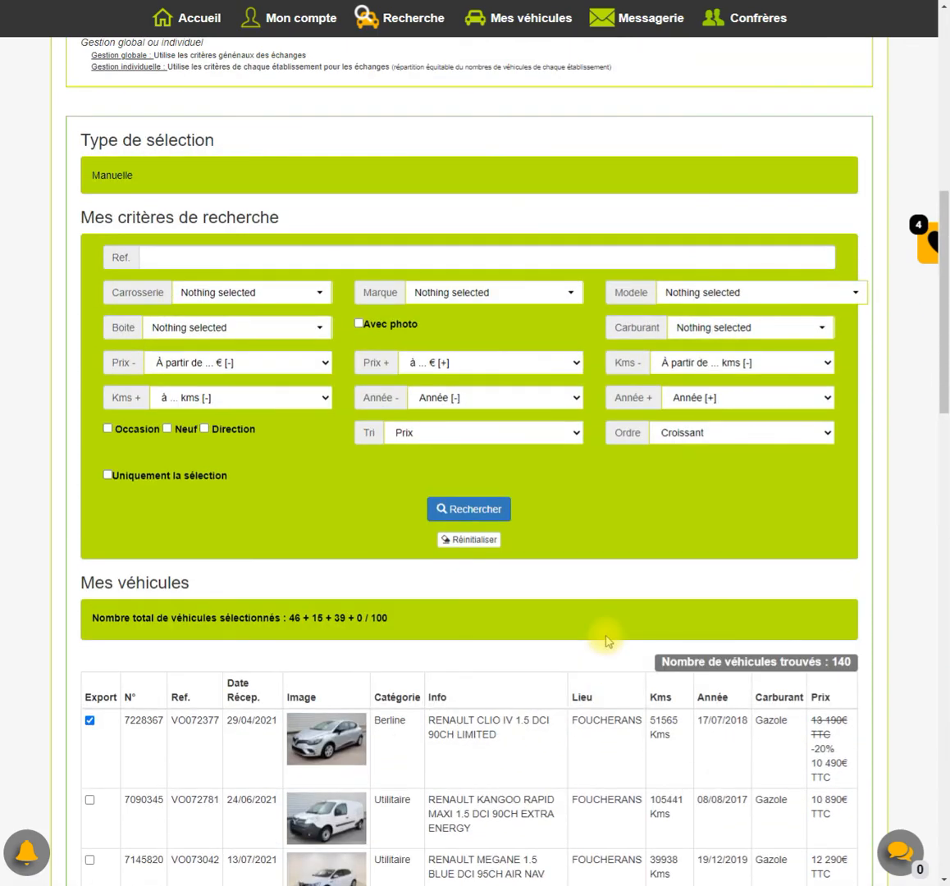
scroll(605, 641, "up", 8)
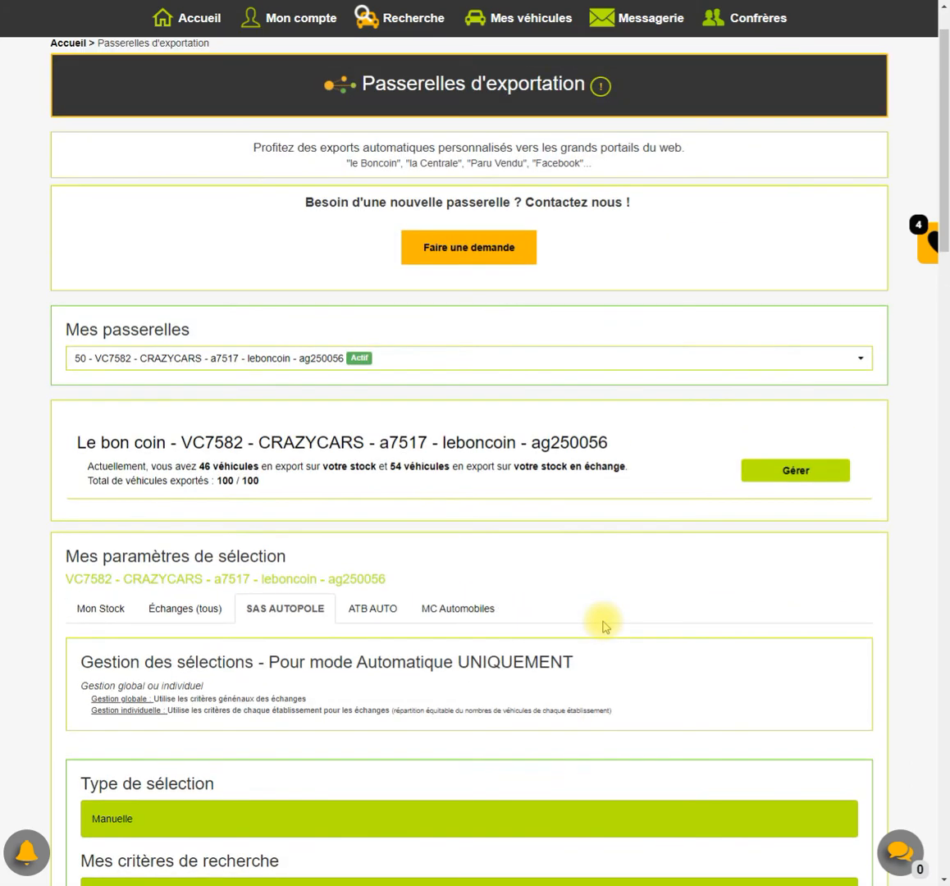
scroll(605, 626, "up", 1)
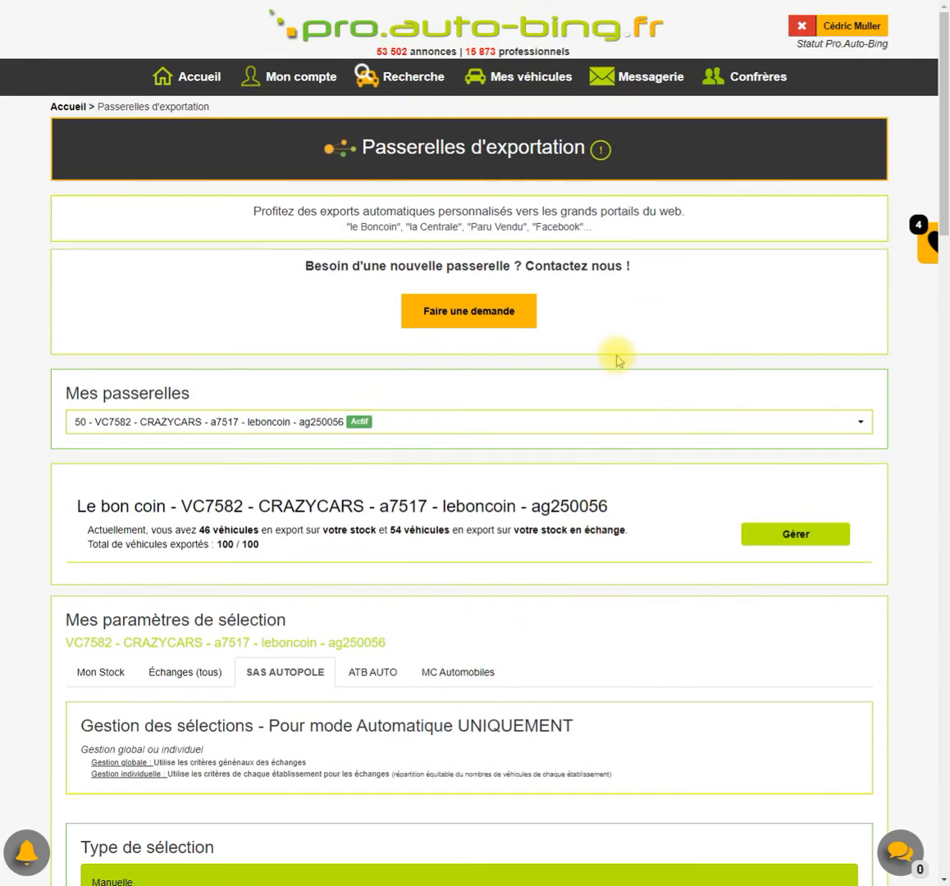